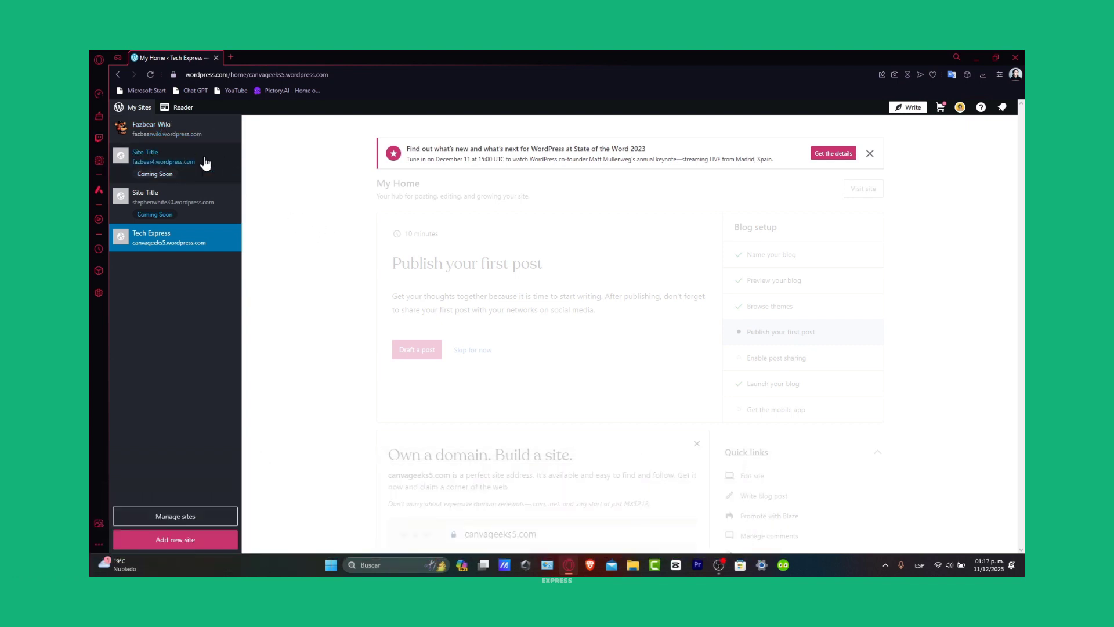
Switch to the Tech Express site from the site list.
{"action": "left_click", "coordinate": [249, 199]}
{"action": "left_click", "coordinate": [154, 124]}
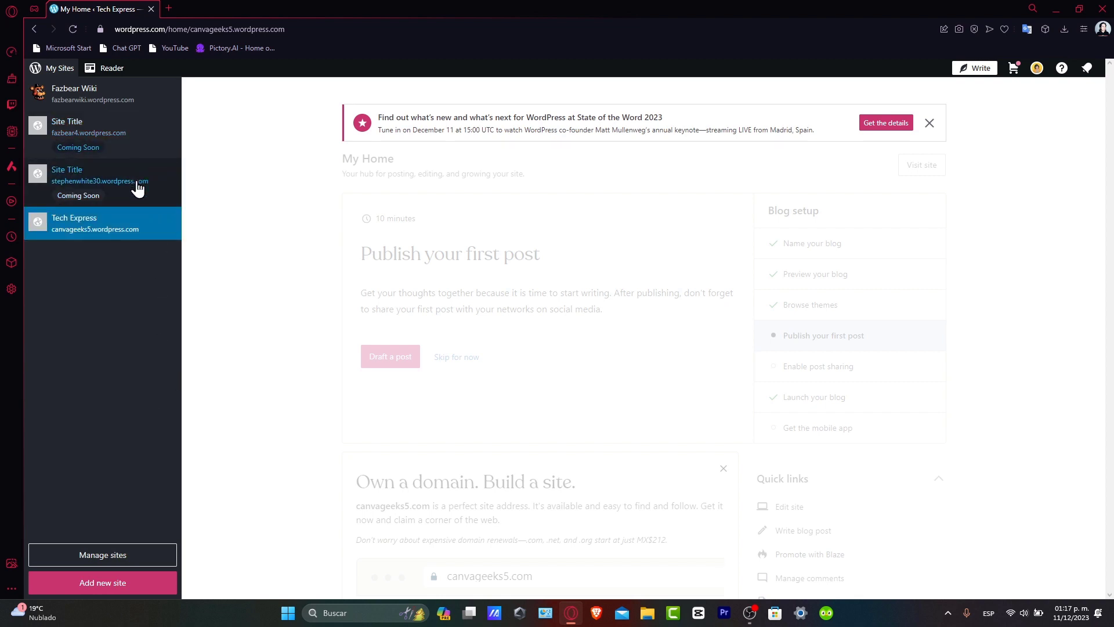
{"action": "left_click", "coordinate": [138, 221]}
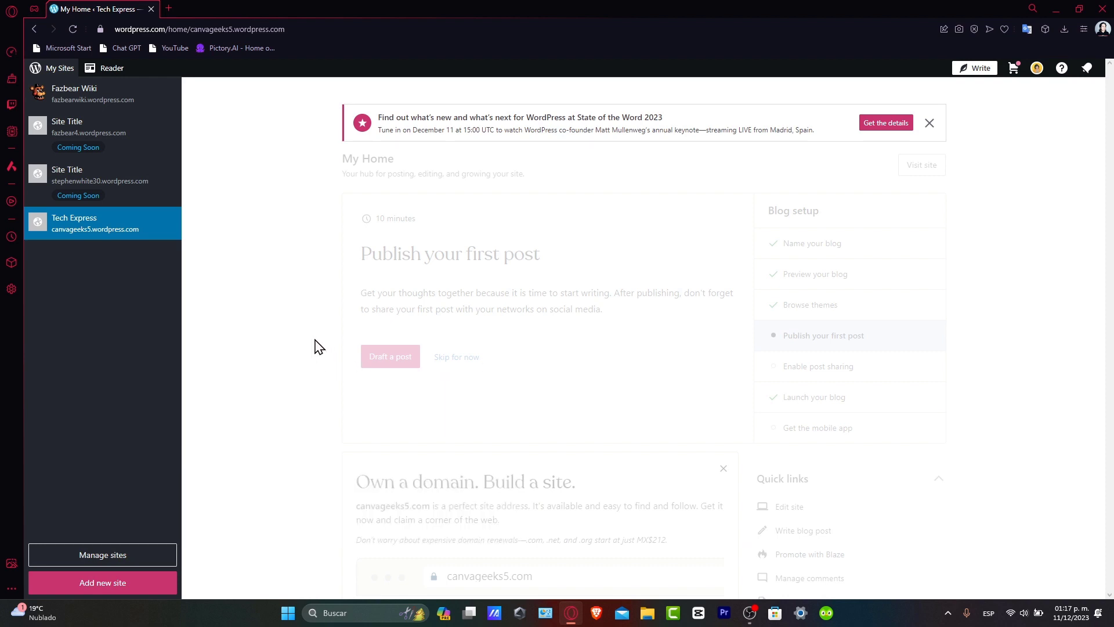
Start a new WooCommerce store for fazbear4, then back out of the address step.
{"action": "left_click", "coordinate": [145, 134]}
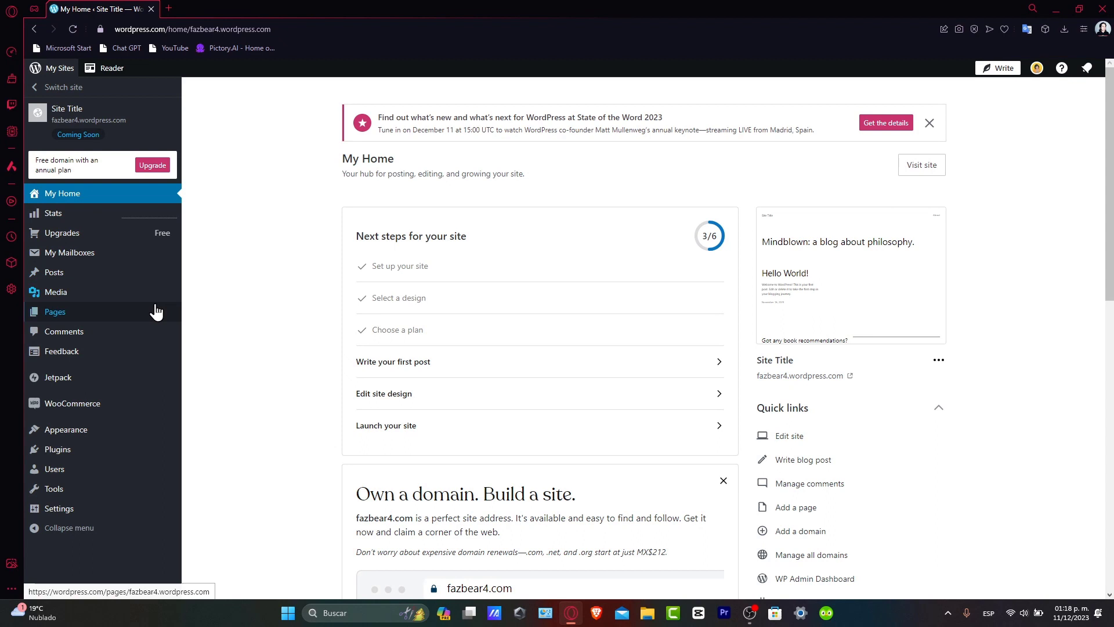
{"action": "mouse_move", "coordinate": [61, 351]}
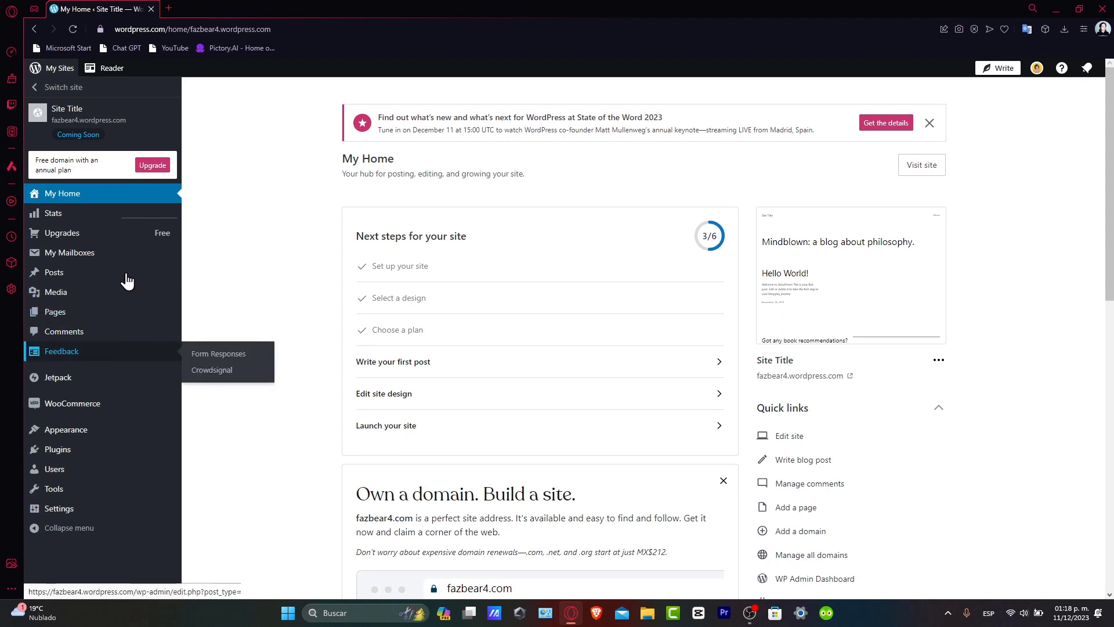
{"action": "left_click", "coordinate": [127, 405]}
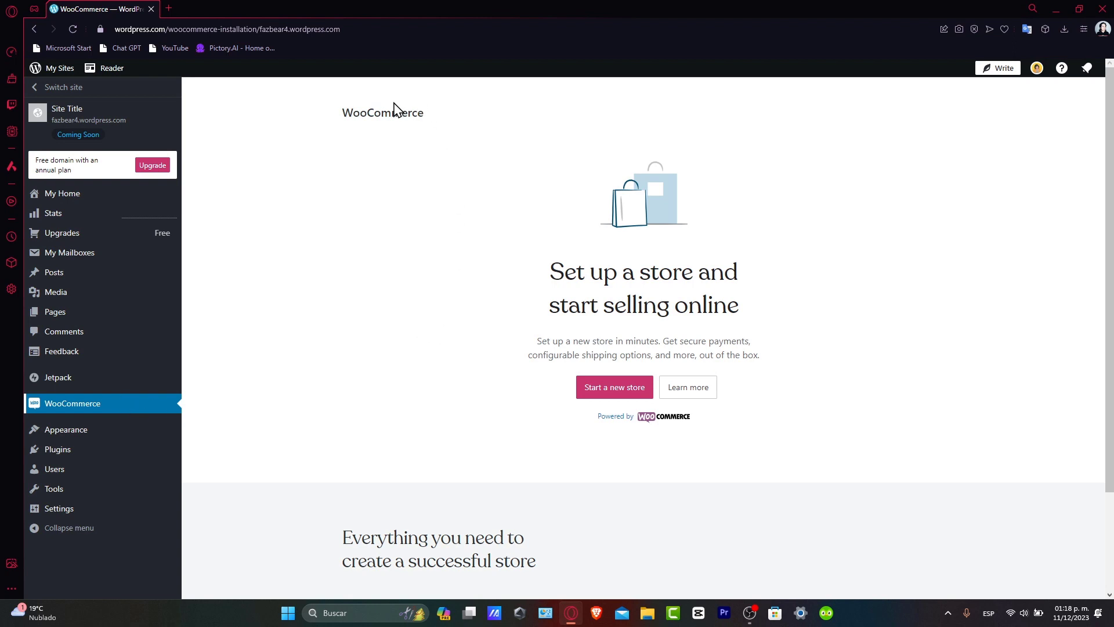
{"action": "left_click", "coordinate": [604, 386]}
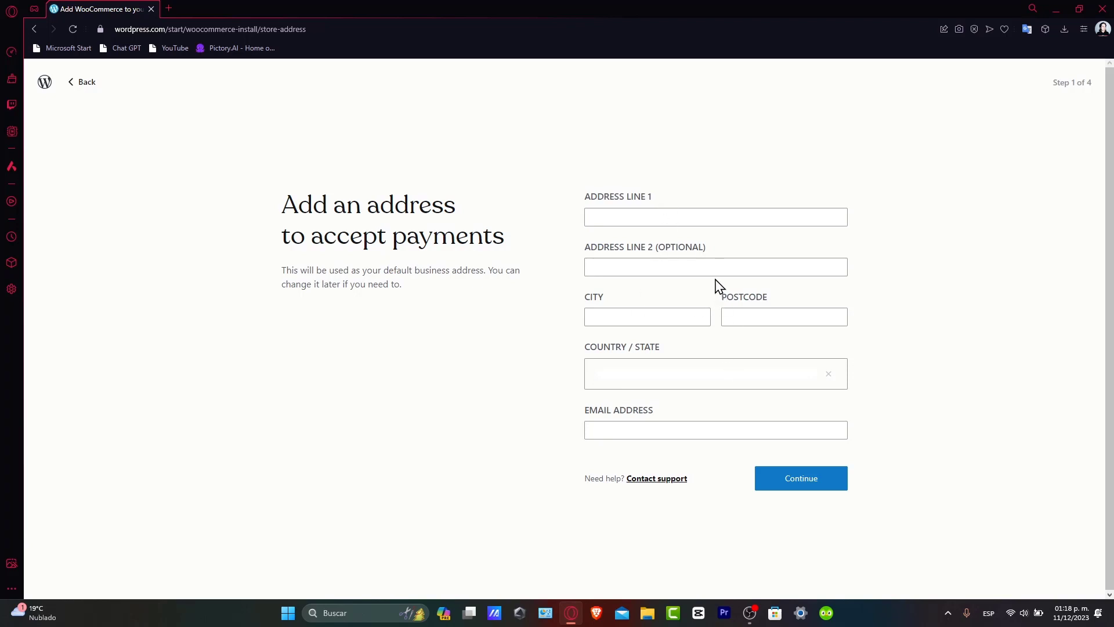
{"action": "left_click", "coordinate": [715, 217]}
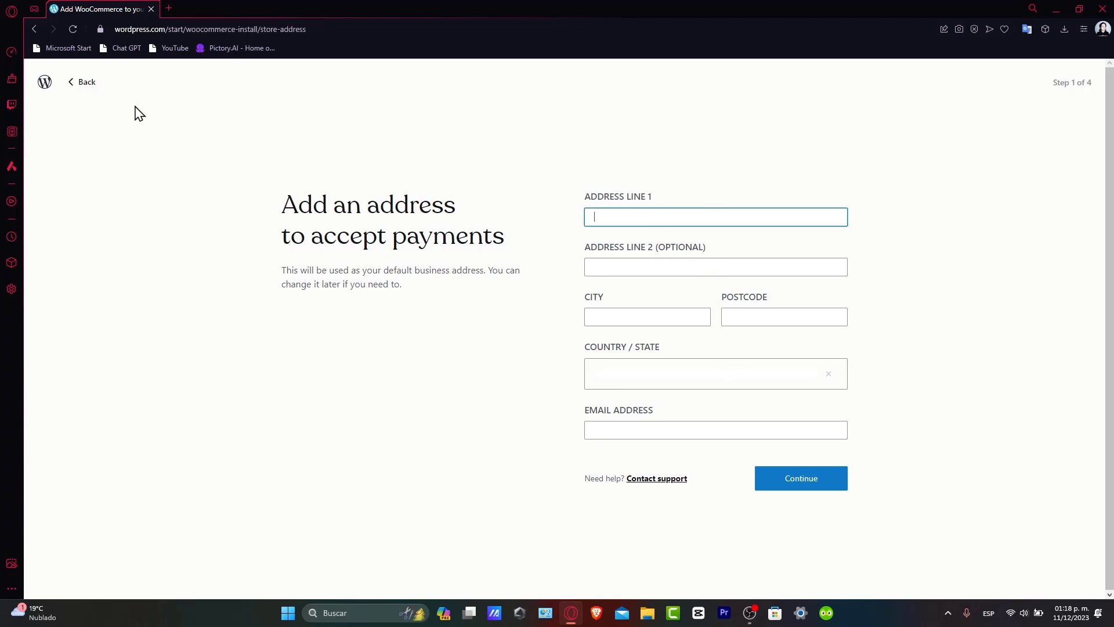
{"action": "left_click", "coordinate": [87, 83]}
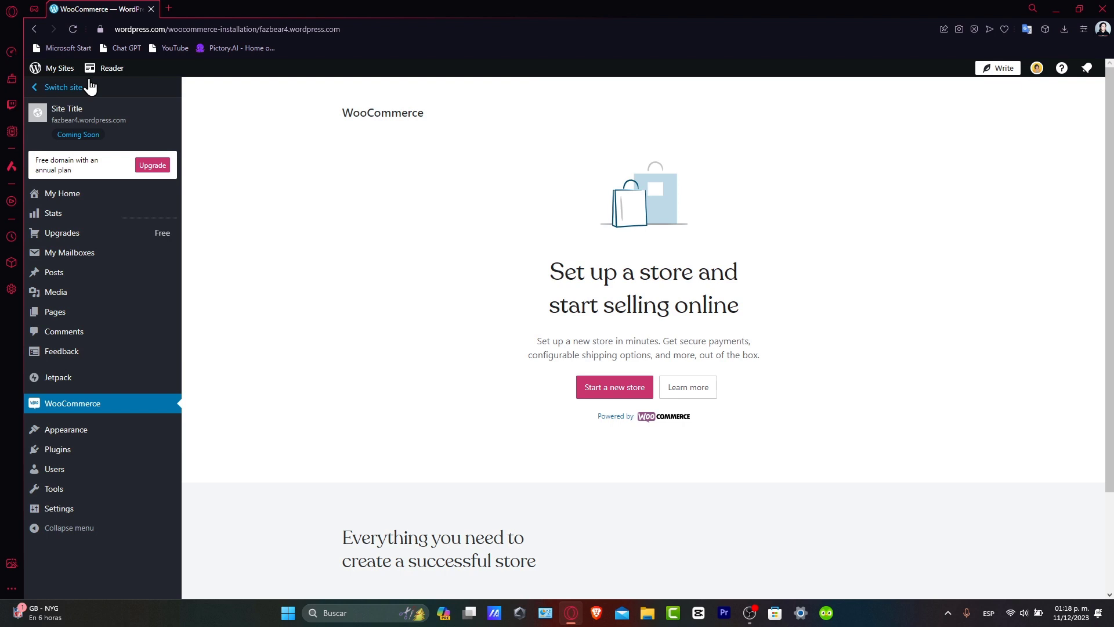
Check fazbear4's Plugins page, then move on to its General settings.
{"action": "left_click", "coordinate": [58, 449]}
{"action": "left_click_drag", "start_coordinate": [555, 173], "coordinate": [732, 178]}
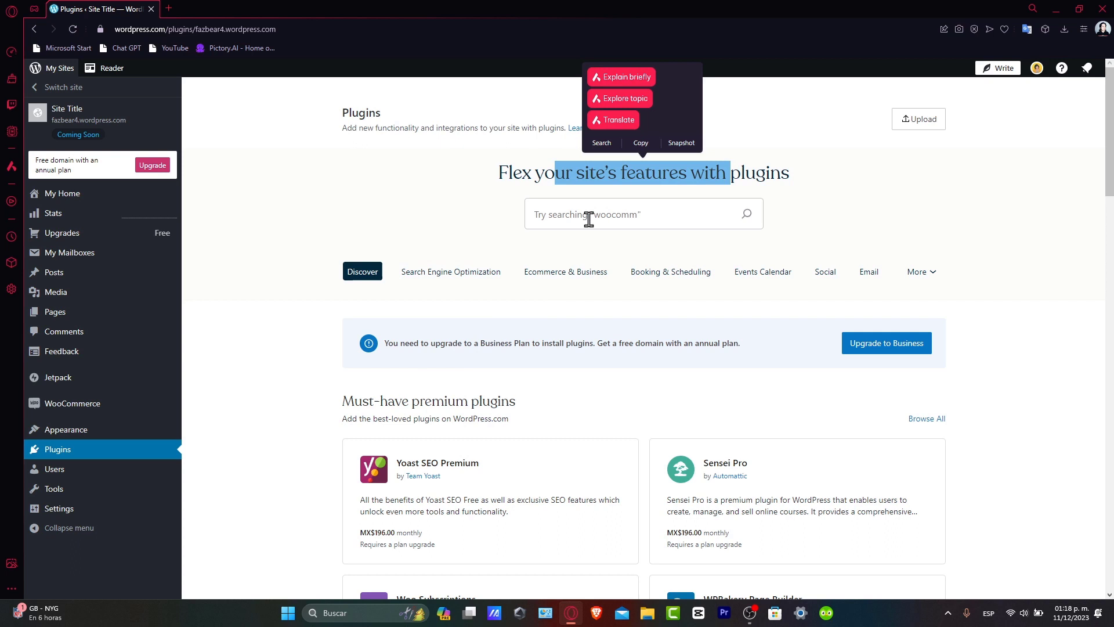
{"action": "left_click", "coordinate": [624, 204]}
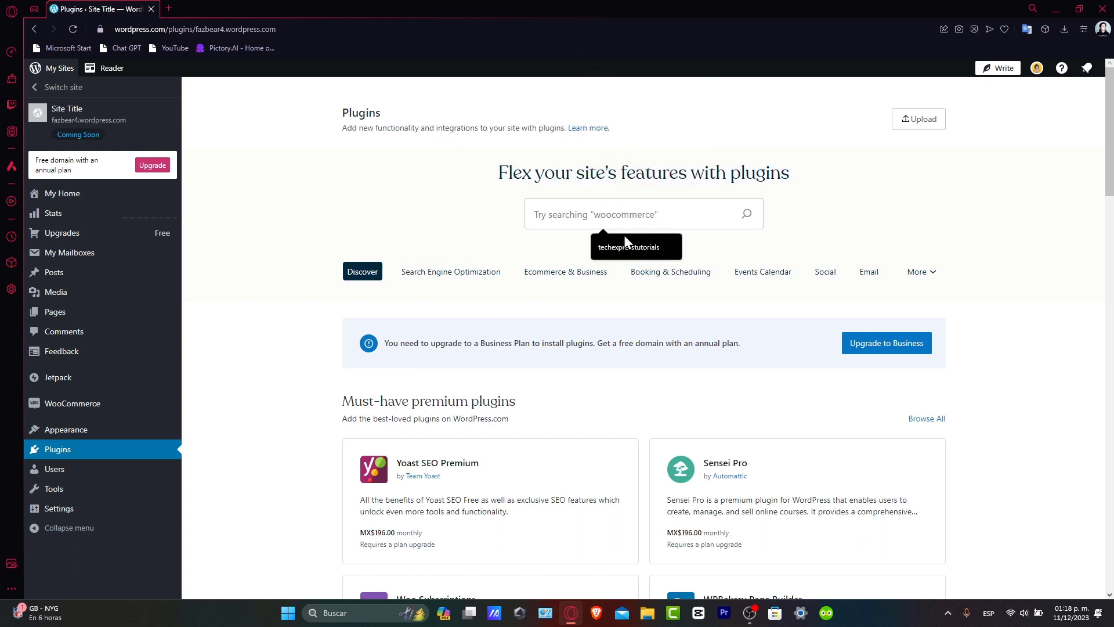
{"action": "left_click", "coordinate": [57, 508]}
{"action": "scroll", "coordinate": [87, 528], "scroll_direction": "down", "scroll_amount": 6}
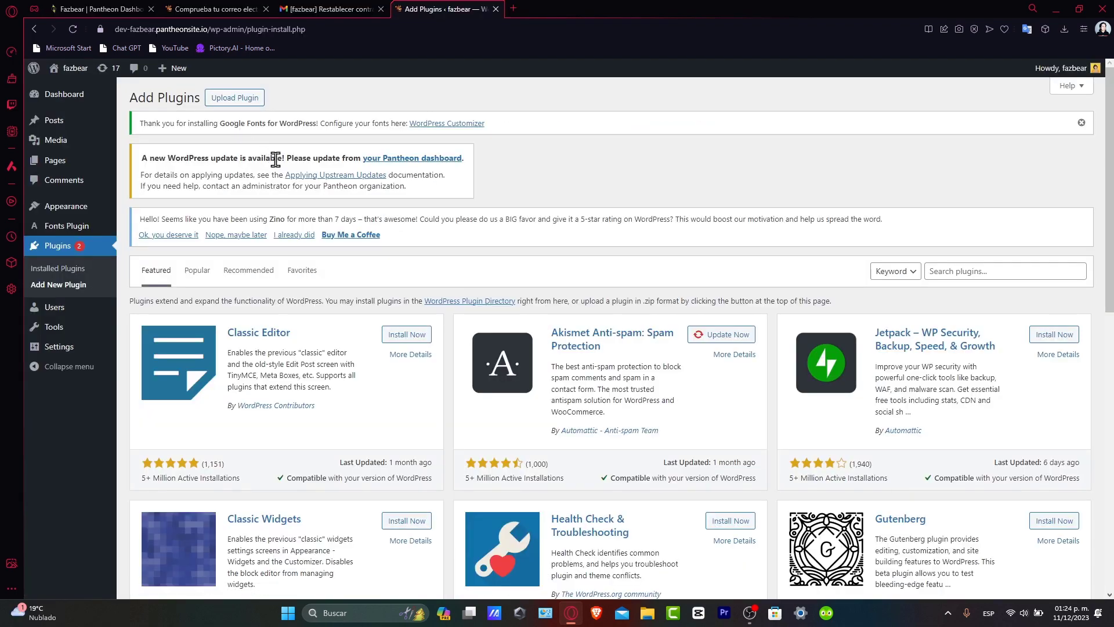
Search plugins for 'payment' and install WooCommerce from the results.
{"action": "left_click", "coordinate": [944, 276]}
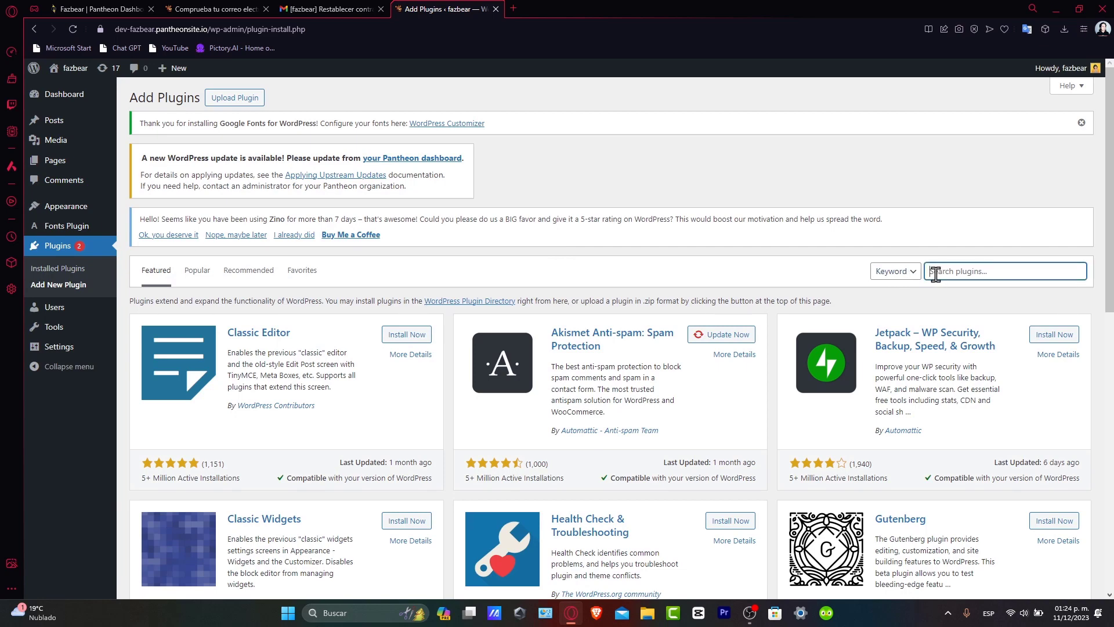
{"action": "type", "text": "payment"}
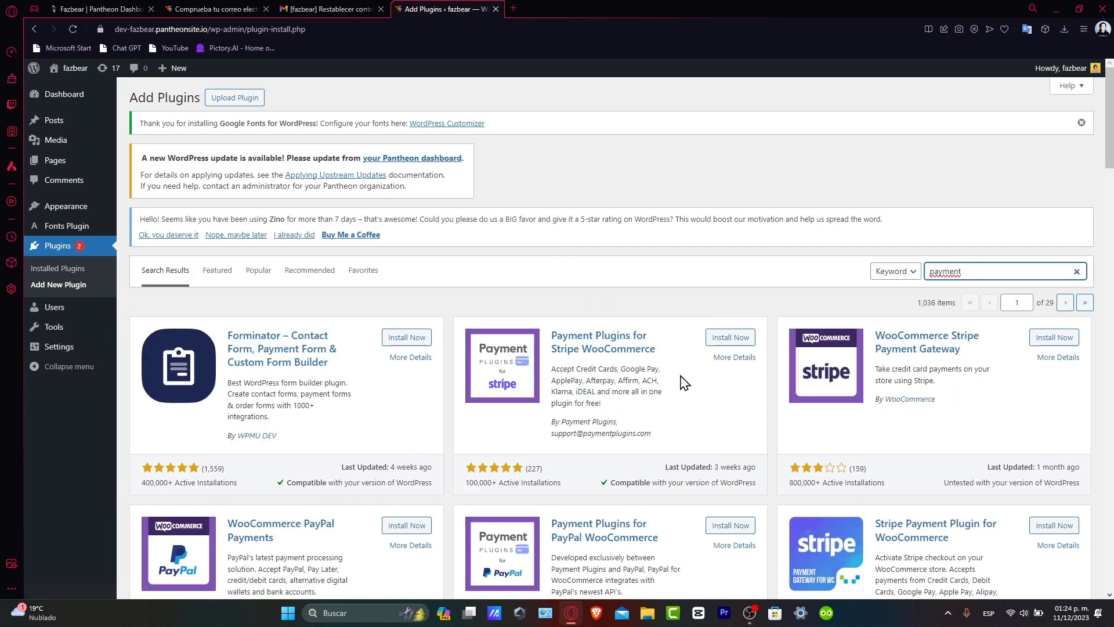
{"action": "scroll", "coordinate": [691, 345], "scroll_direction": "down", "scroll_amount": 3}
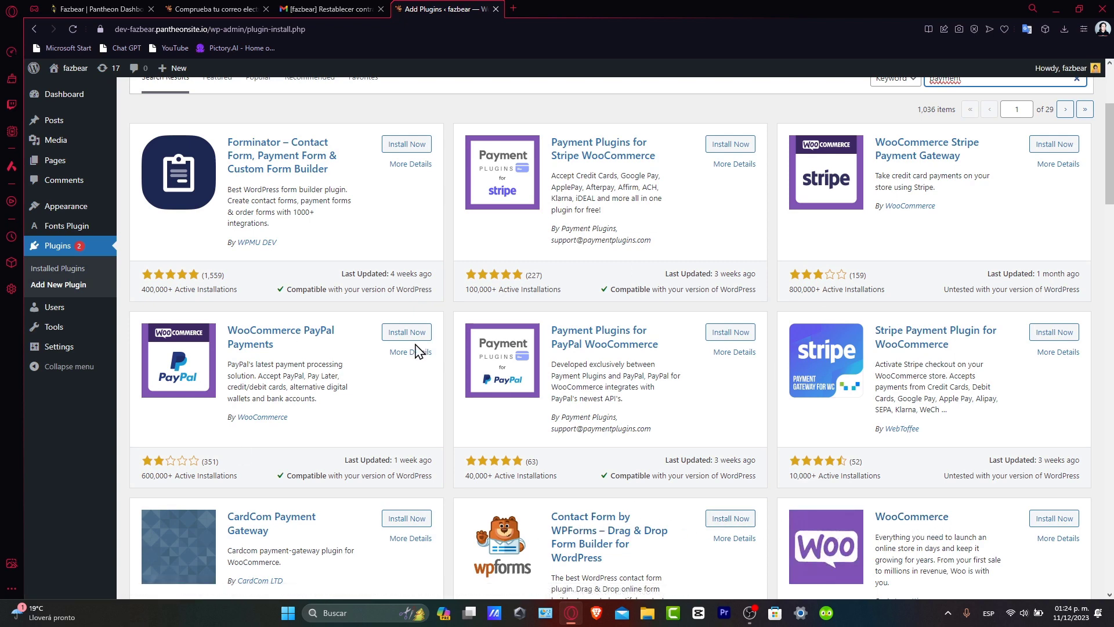
{"action": "scroll", "coordinate": [502, 347], "scroll_direction": "down", "scroll_amount": 3}
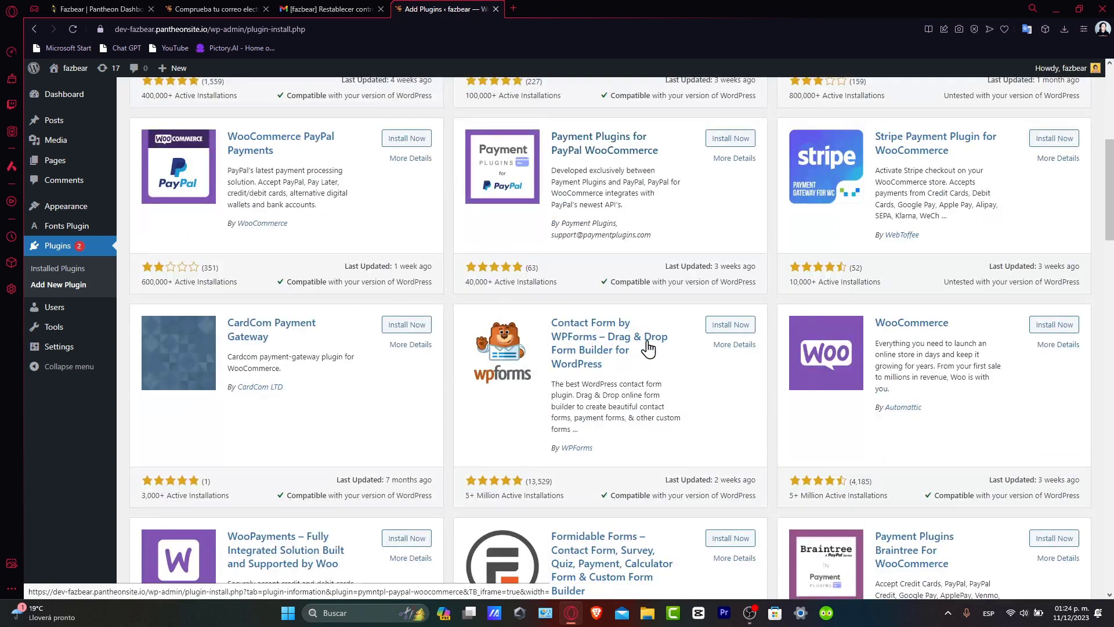
{"action": "left_click", "coordinate": [1060, 325]}
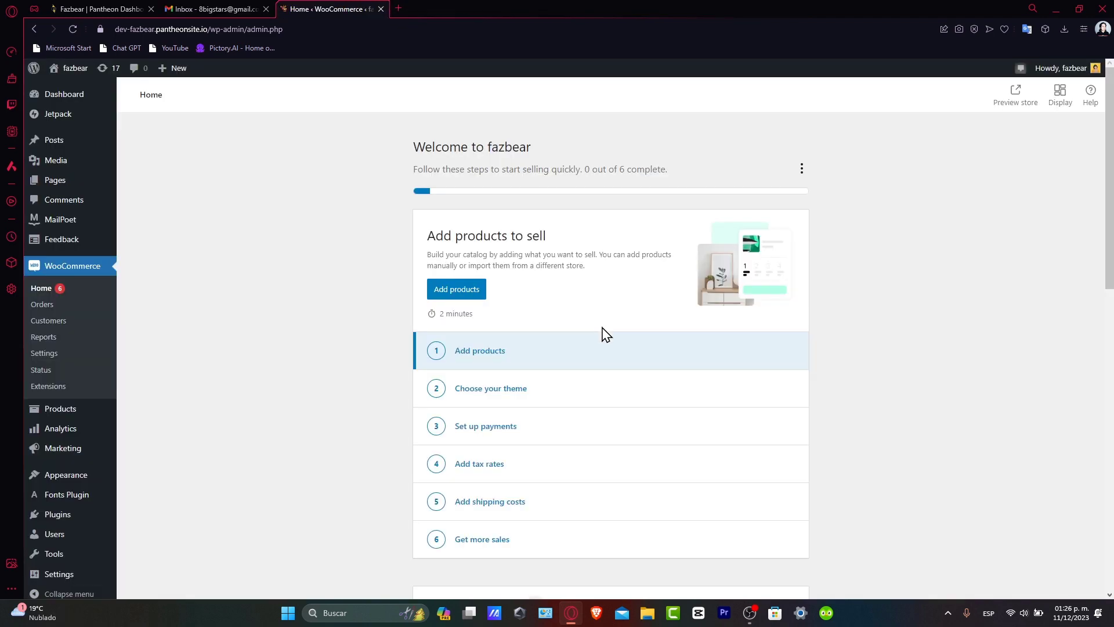
From the Set up payments task, install Stripe as the payment provider.
{"action": "scroll", "coordinate": [602, 331], "scroll_direction": "down", "scroll_amount": 3}
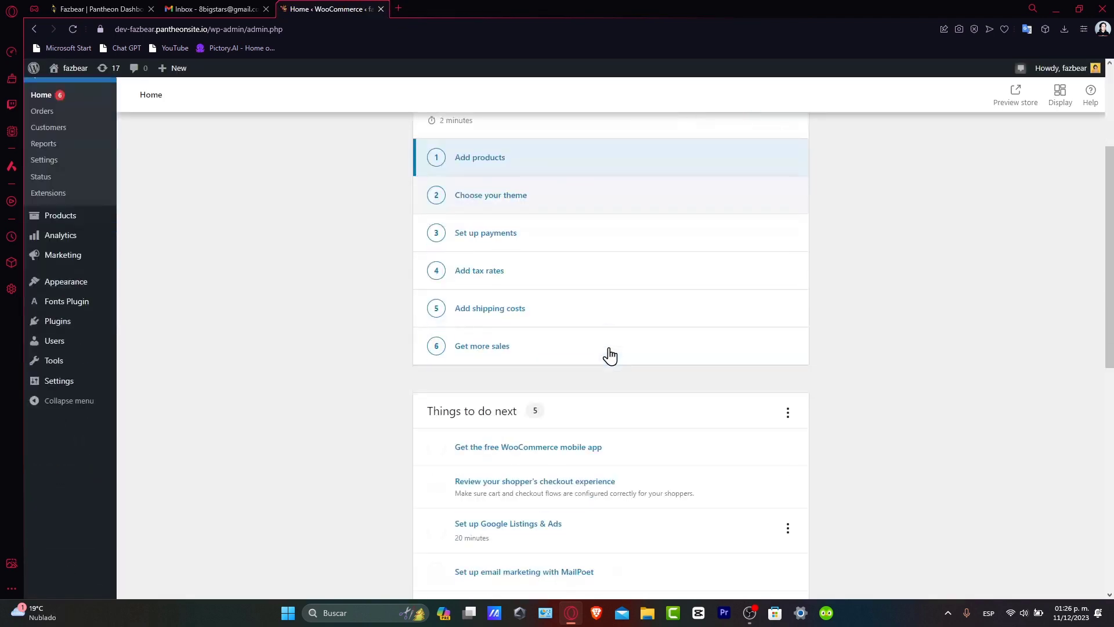
{"action": "left_click", "coordinate": [493, 241]}
{"action": "double_click", "coordinate": [488, 215]}
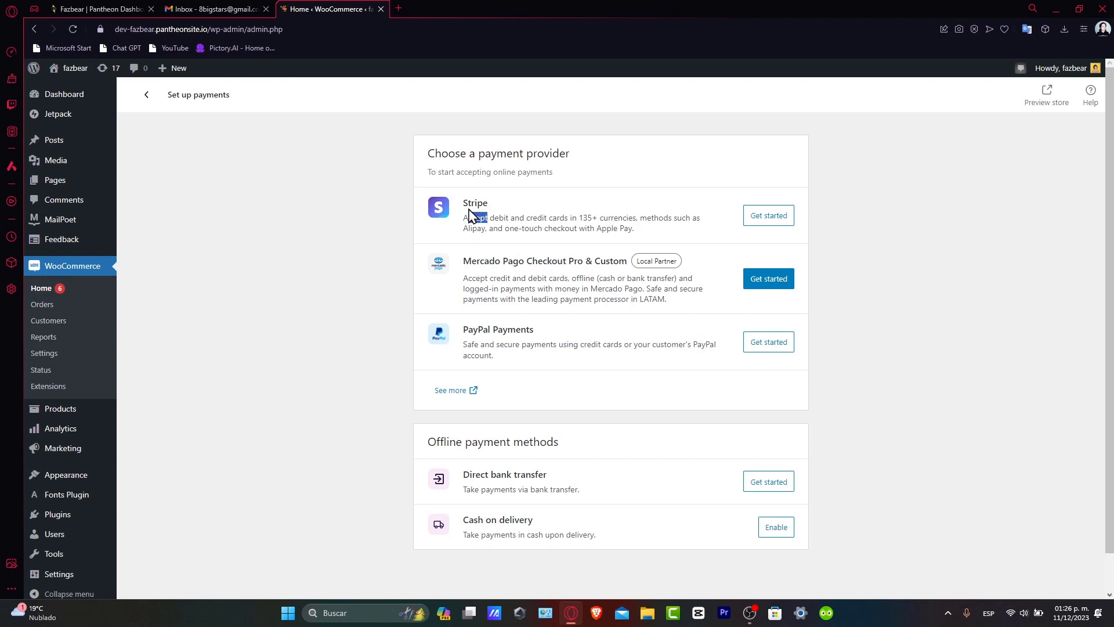
{"action": "left_click_drag", "start_coordinate": [464, 261], "coordinate": [542, 272]}
{"action": "left_click", "coordinate": [543, 328]}
{"action": "left_click_drag", "start_coordinate": [543, 328], "coordinate": [499, 298]}
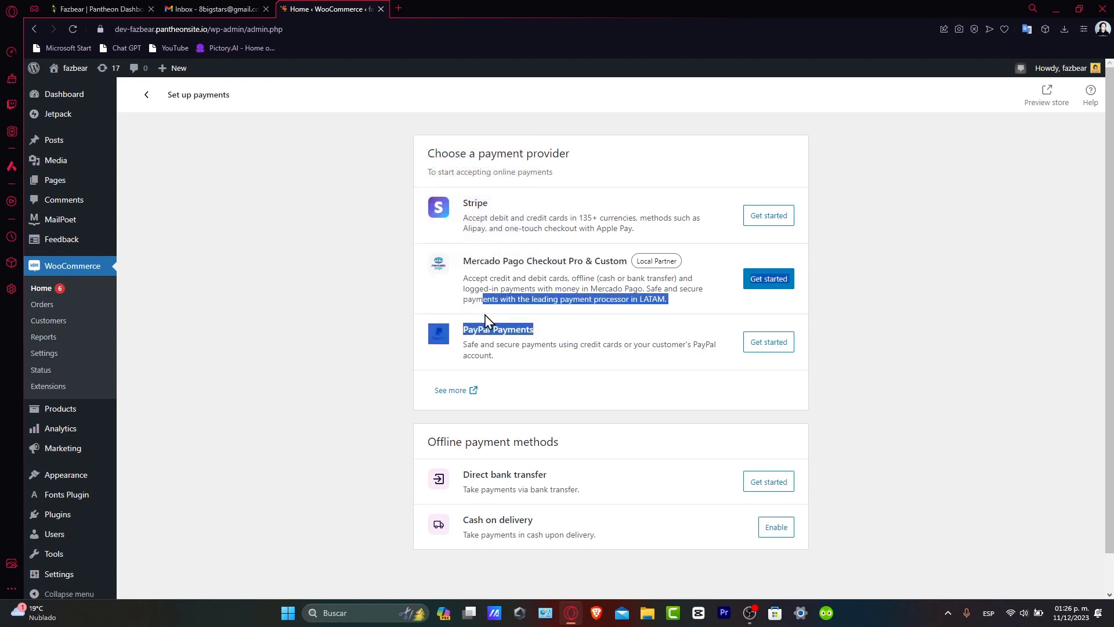
{"action": "left_click", "coordinate": [581, 342]}
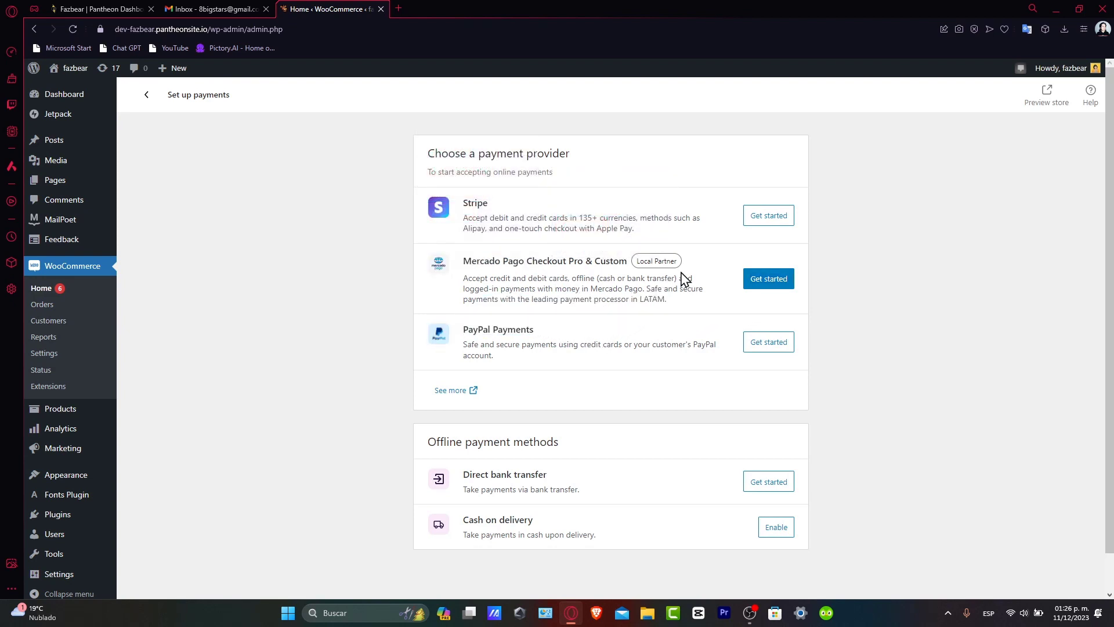
{"action": "left_click", "coordinate": [750, 221]}
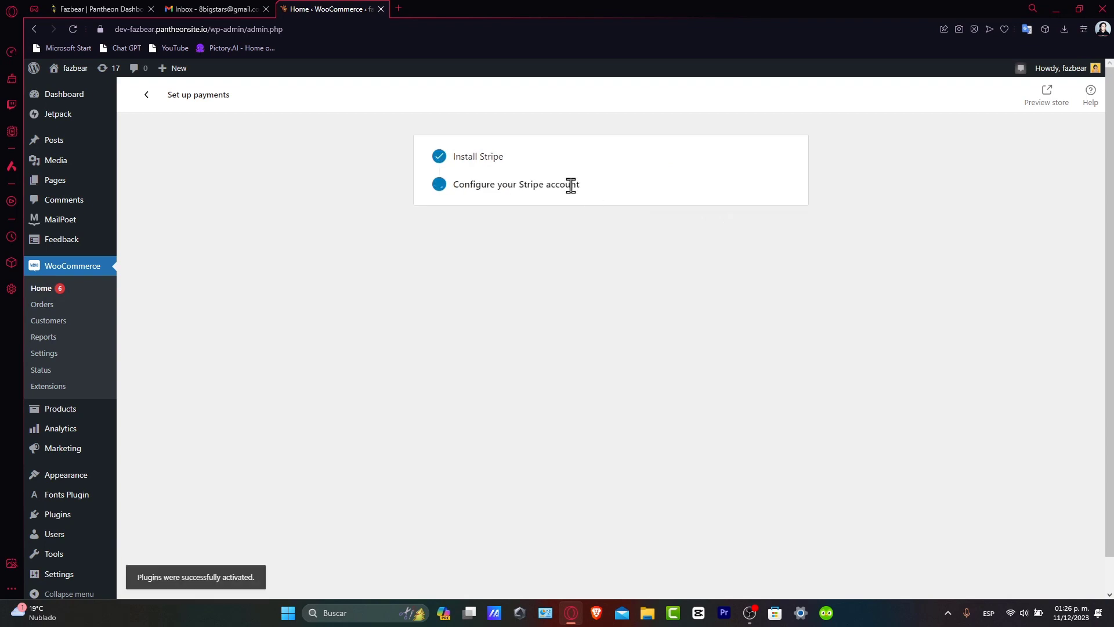
{"action": "left_click_drag", "start_coordinate": [490, 154], "coordinate": [526, 171]}
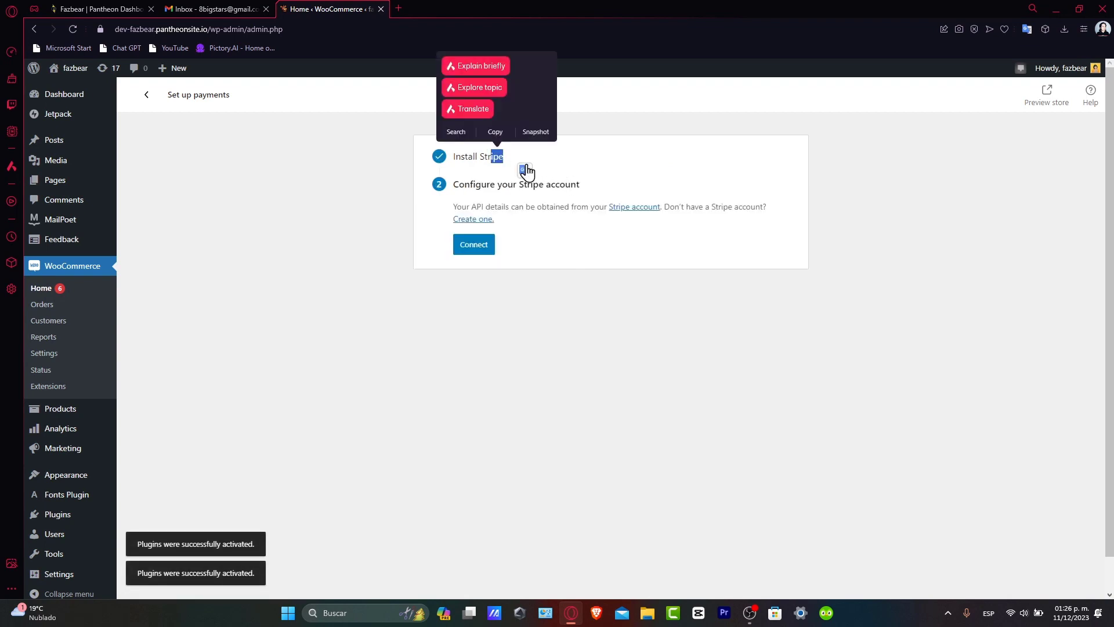
Connect a Stripe account, signing in with the saved autofill email.
{"action": "left_click", "coordinate": [483, 255]}
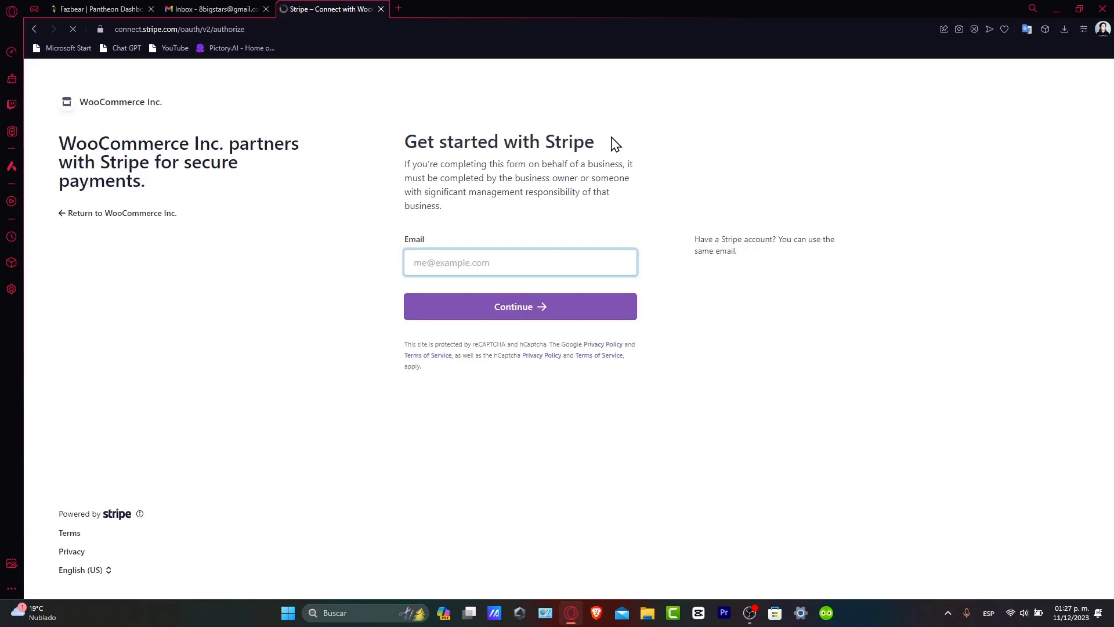
{"action": "left_click", "coordinate": [519, 258]}
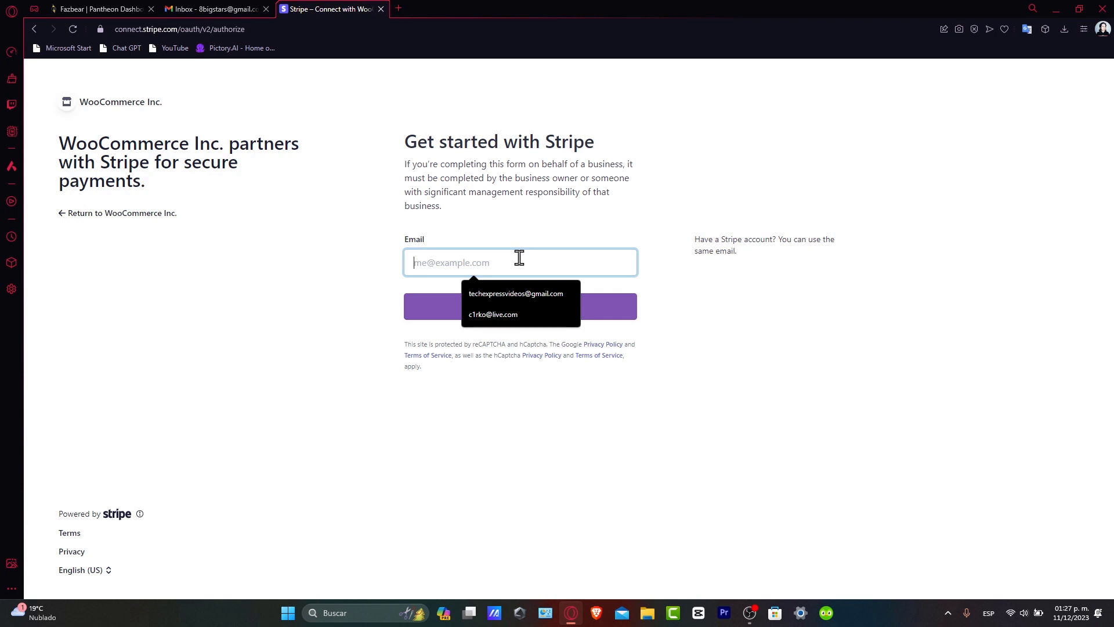
{"action": "left_click", "coordinate": [523, 311]}
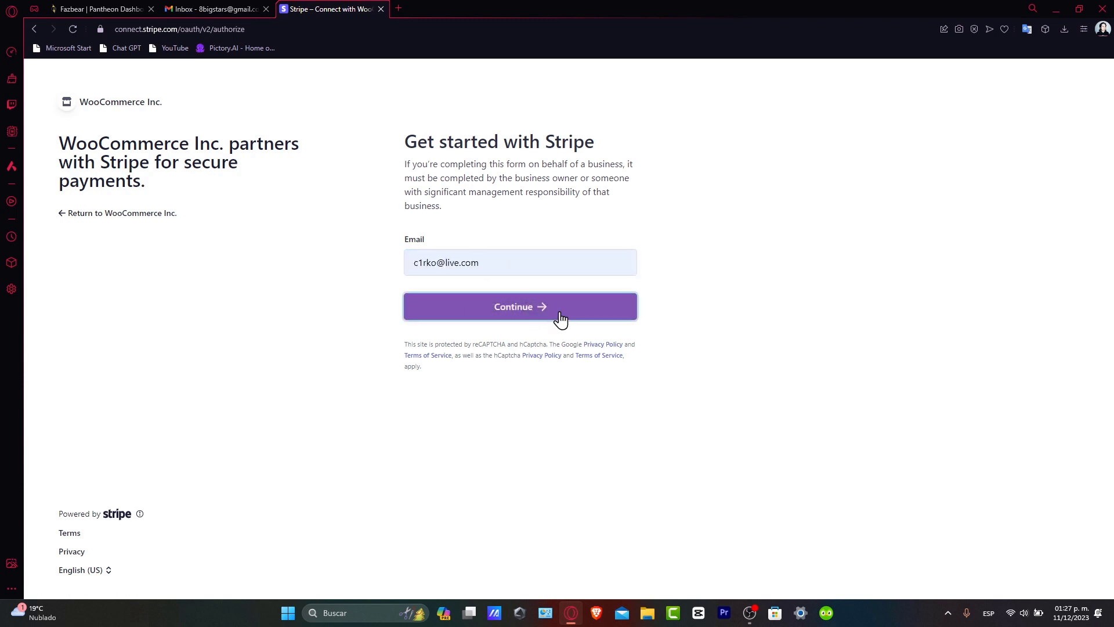
{"action": "left_click", "coordinate": [560, 318]}
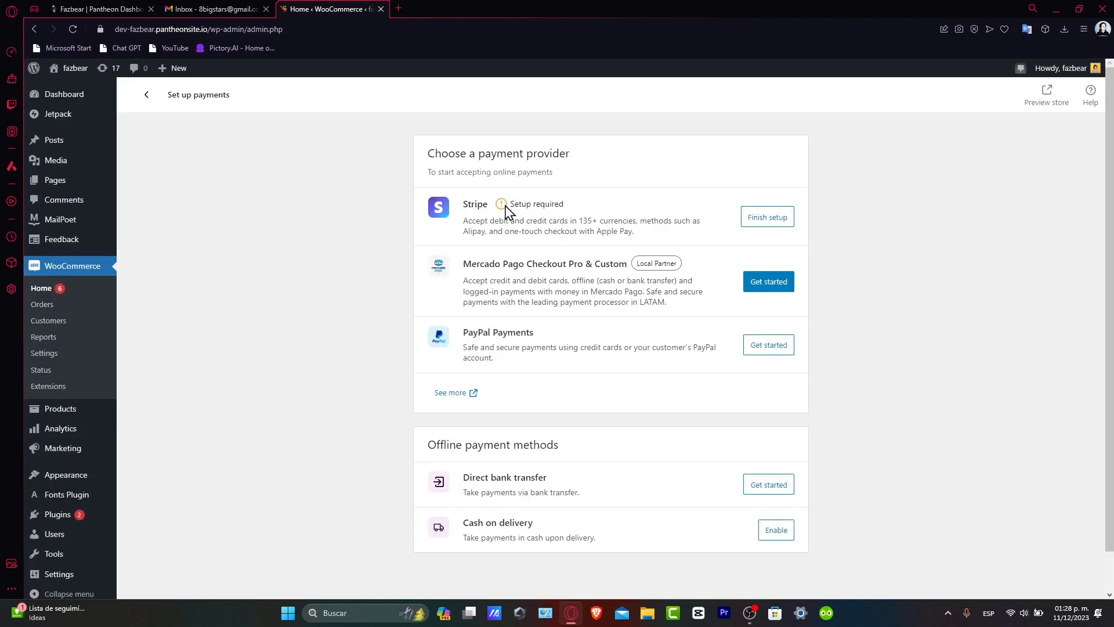
Finish the Stripe setup in the payment providers list.
{"action": "left_click_drag", "start_coordinate": [505, 207], "coordinate": [571, 210]}
{"action": "left_click", "coordinate": [768, 220]}
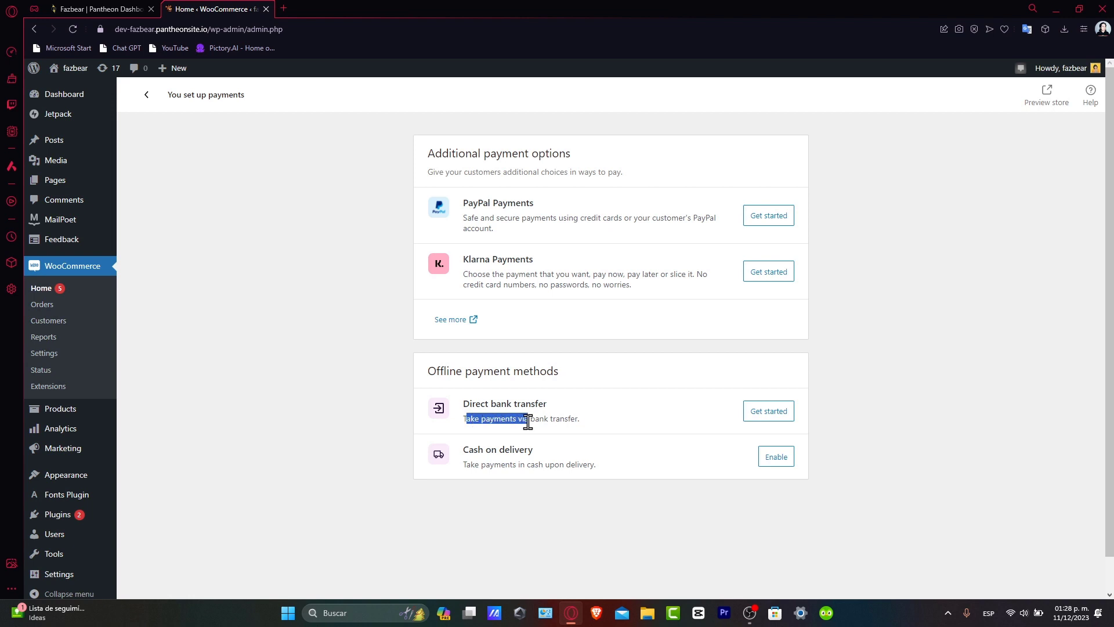
{"action": "left_click_drag", "start_coordinate": [467, 418], "coordinate": [583, 435]}
{"action": "left_click", "coordinate": [601, 434]}
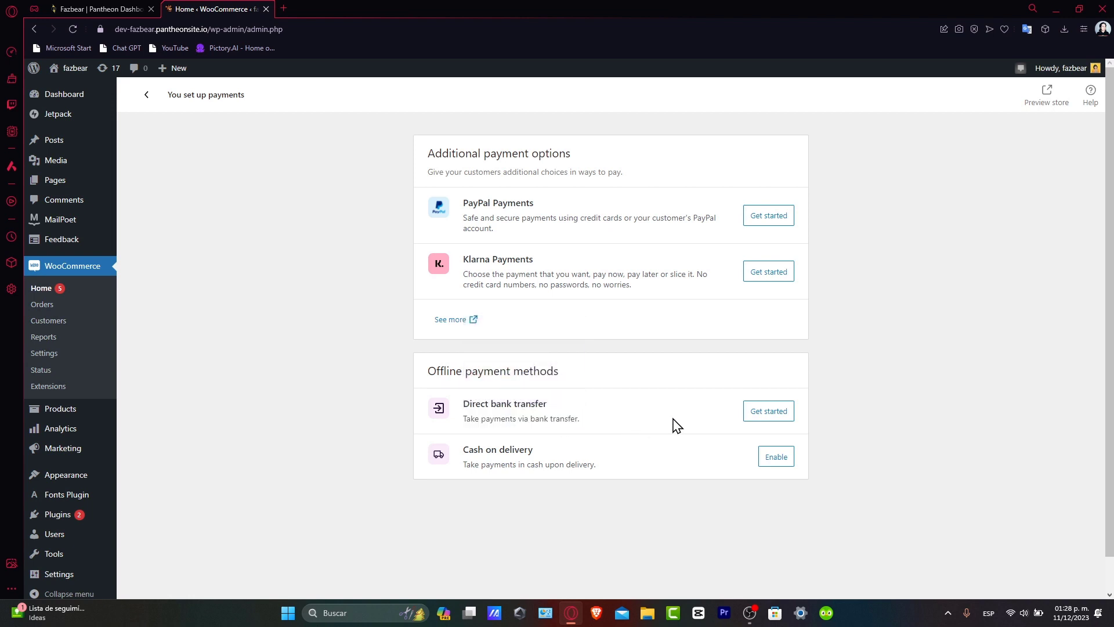
Start direct bank transfer setup with account name, sort code and IBAN, then return Home.
{"action": "left_click", "coordinate": [772, 412]}
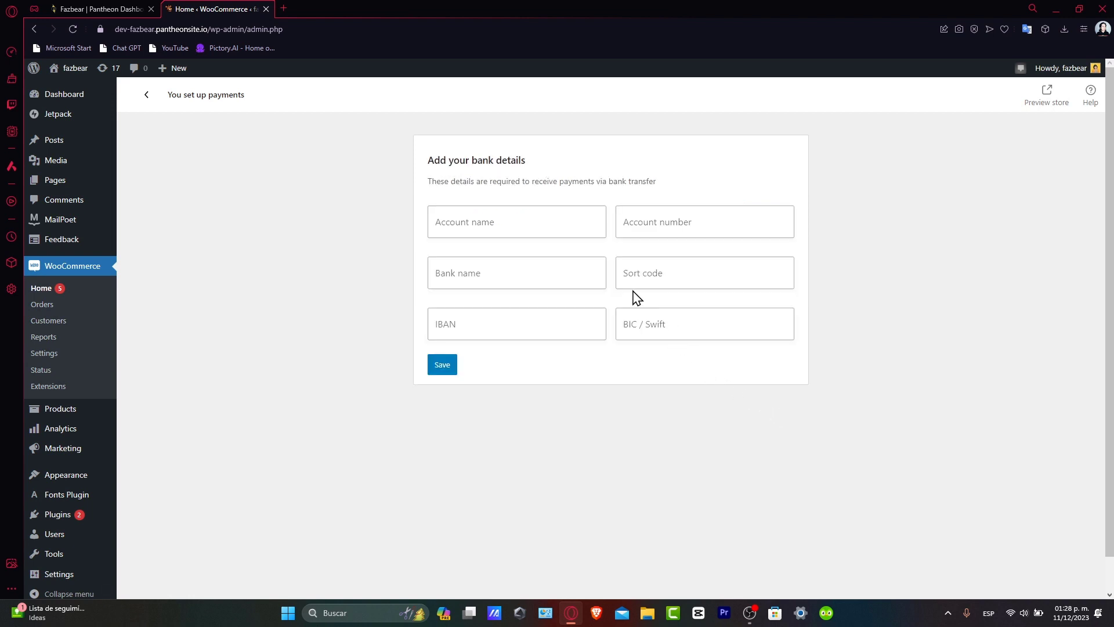
{"action": "left_click", "coordinate": [560, 220]}
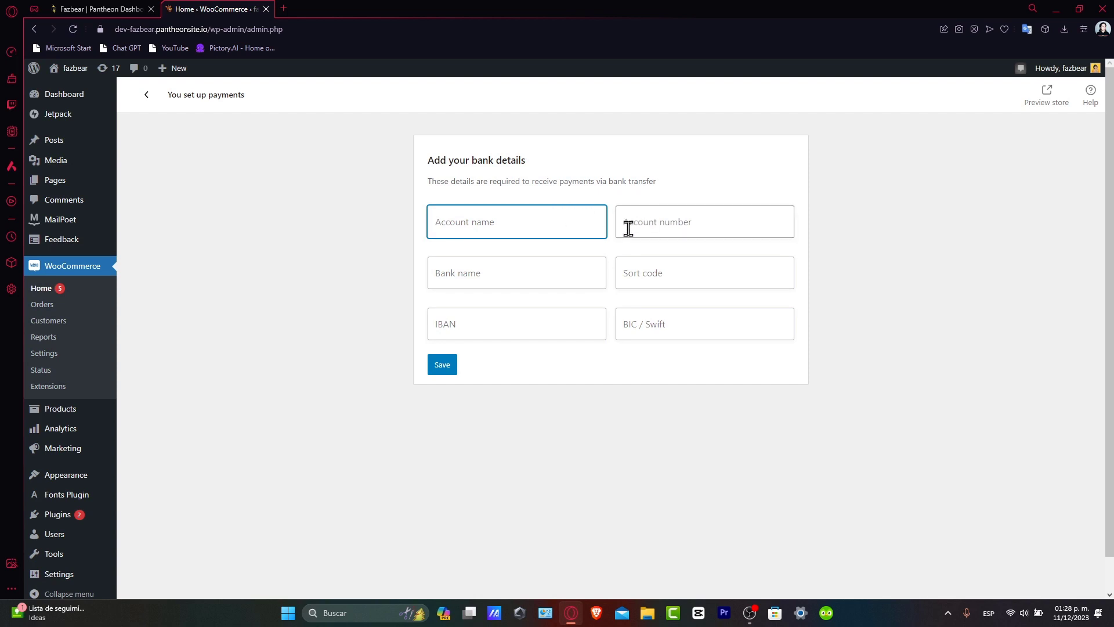
{"action": "left_click", "coordinate": [659, 271]}
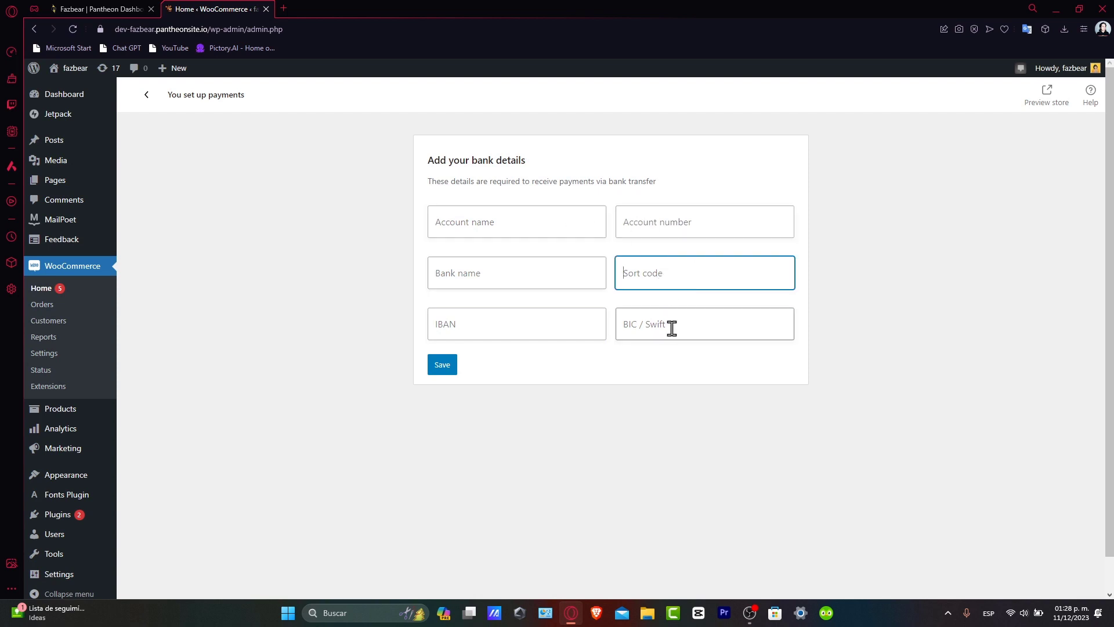
{"action": "left_click", "coordinate": [445, 323]}
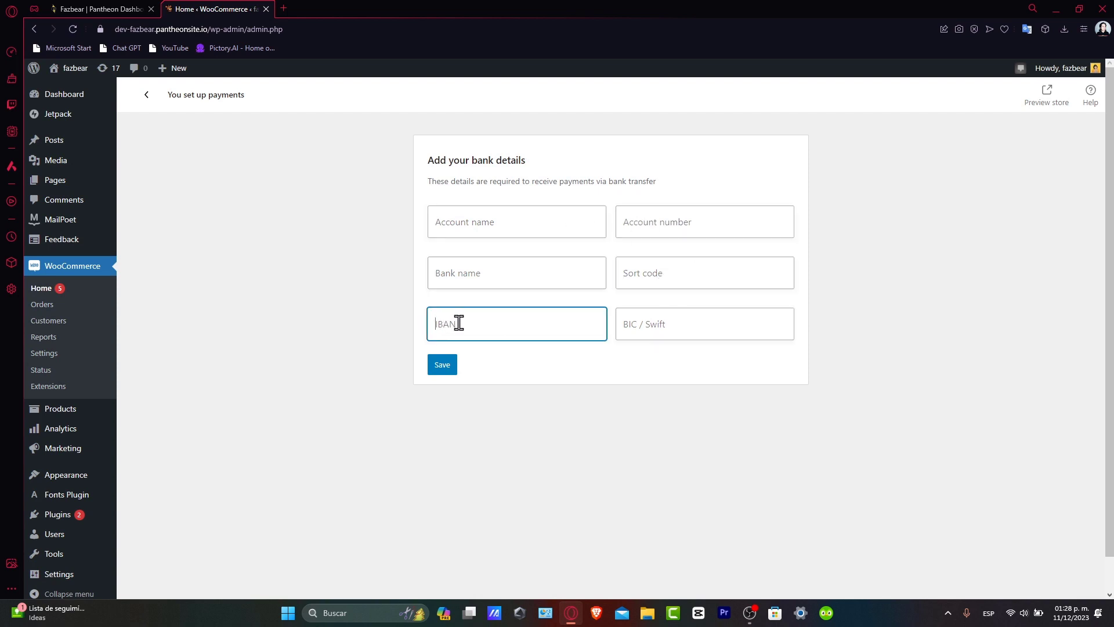
{"action": "left_click", "coordinate": [145, 95]}
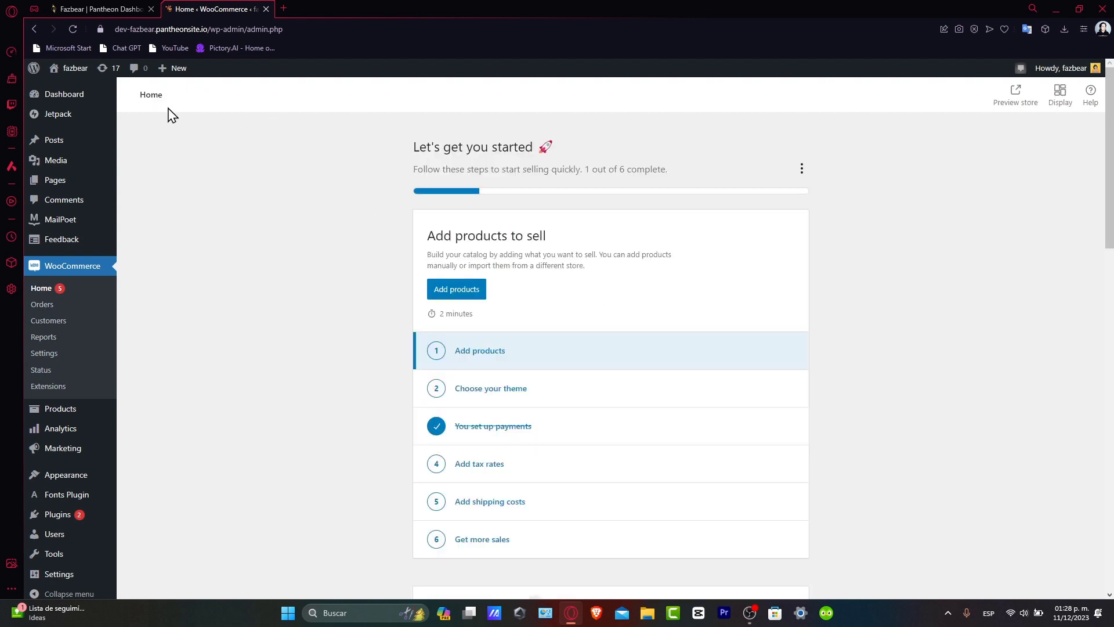
Install PayPal Payments from the payment options and open its configuration.
{"action": "left_click", "coordinate": [619, 439]}
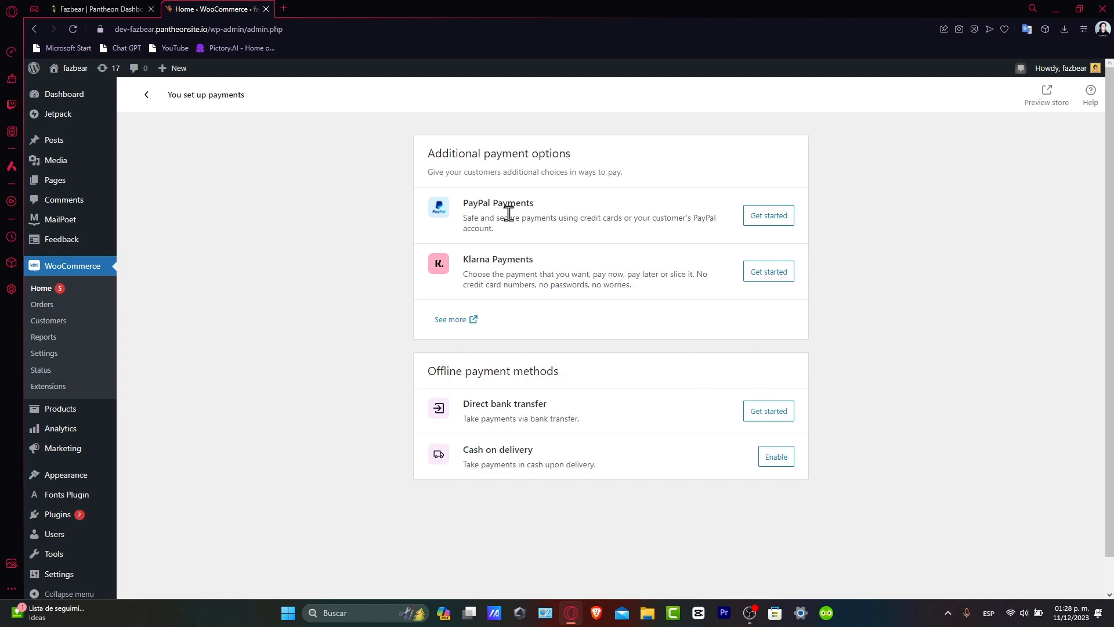
{"action": "left_click", "coordinate": [770, 218]}
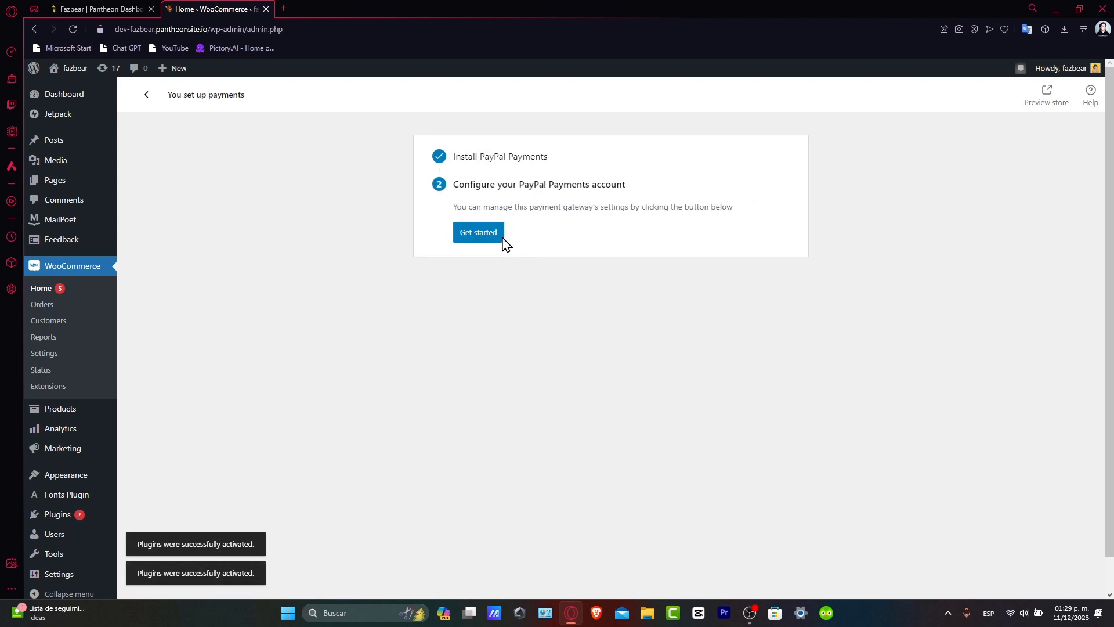
{"action": "left_click", "coordinate": [493, 235]}
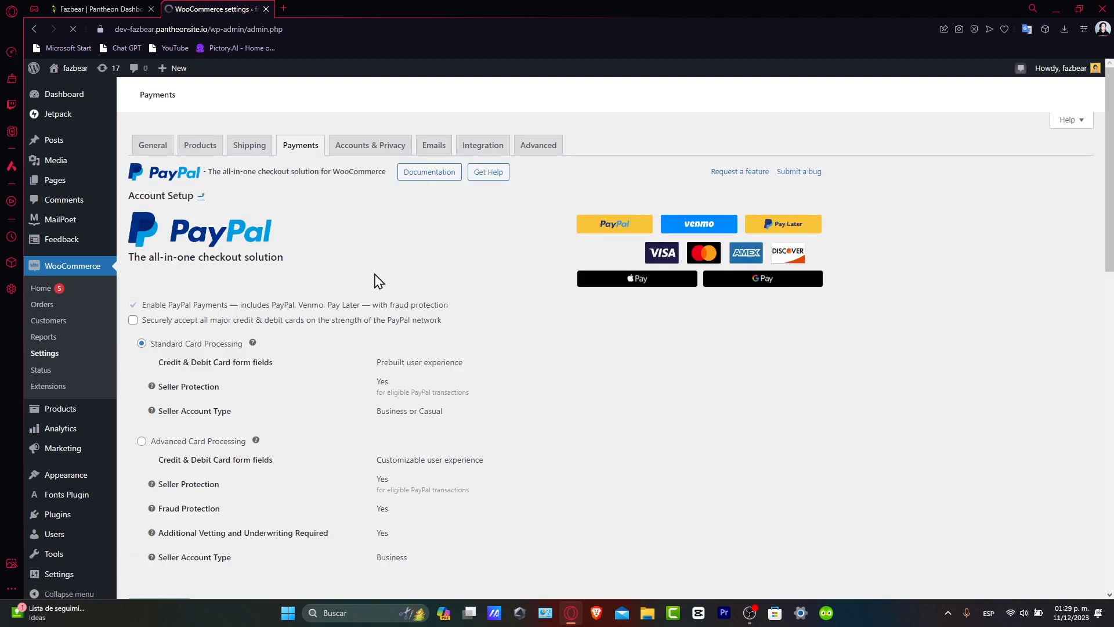
Connect the PayPal account and close the finished sign-up window.
{"action": "left_click", "coordinate": [180, 519]}
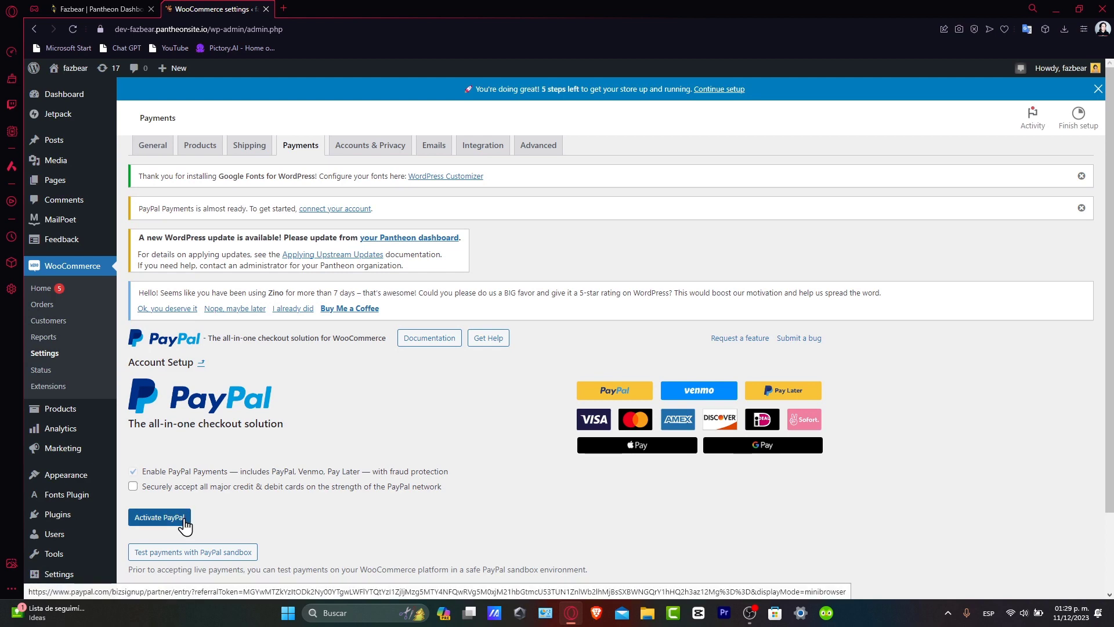
{"action": "scroll", "coordinate": [620, 426], "scroll_direction": "down", "scroll_amount": 1}
{"action": "left_click", "coordinate": [592, 283]}
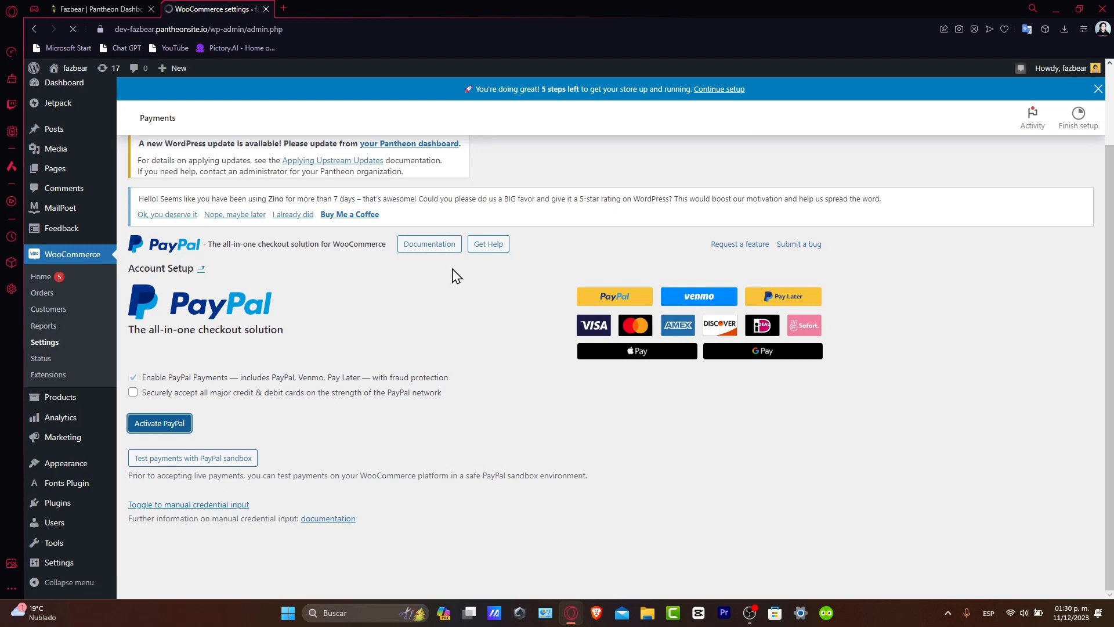
{"action": "scroll", "coordinate": [457, 275], "scroll_direction": "down", "scroll_amount": 3}
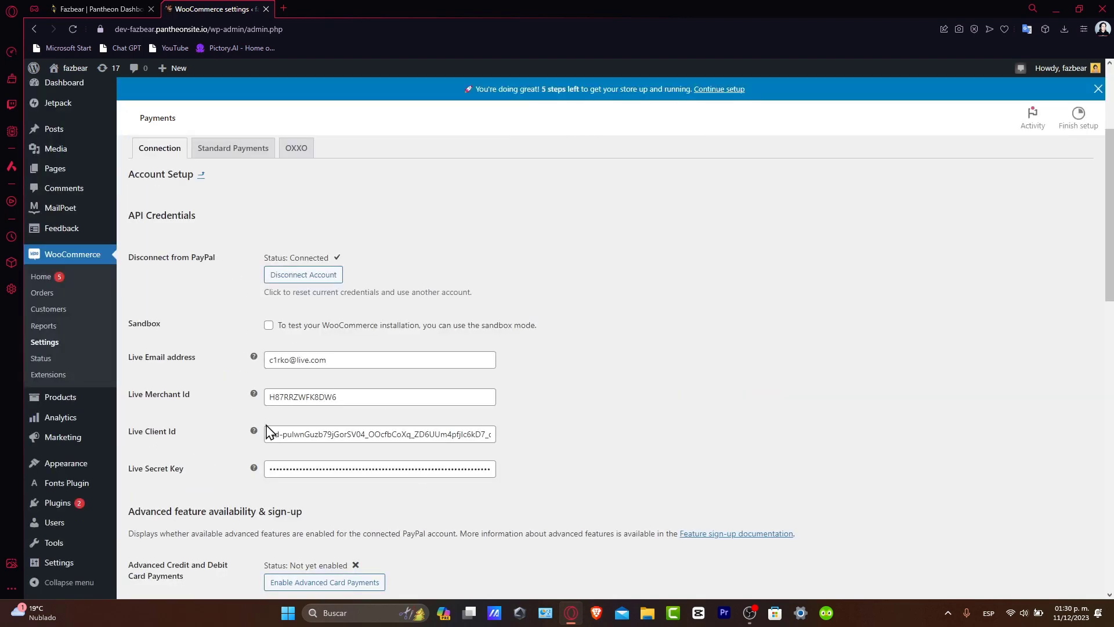
Turn on OXXO under PayPal's Standard Payments settings and save.
{"action": "scroll", "coordinate": [456, 323], "scroll_direction": "down", "scroll_amount": 5}
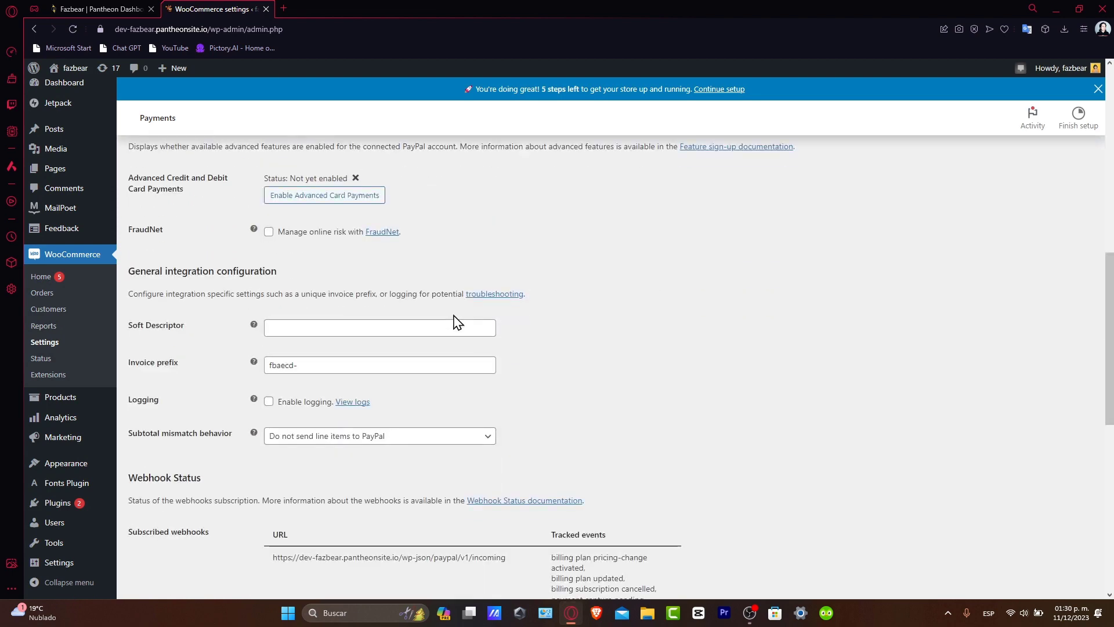
{"action": "scroll", "coordinate": [457, 322], "scroll_direction": "down", "scroll_amount": 3}
{"action": "scroll", "coordinate": [231, 308], "scroll_direction": "up", "scroll_amount": 12}
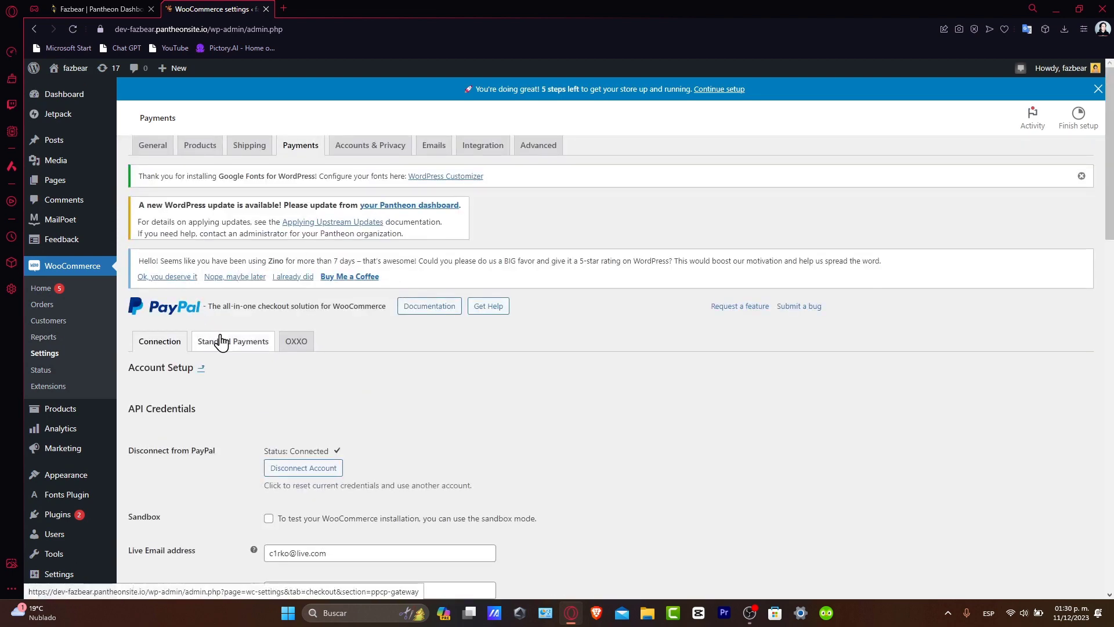
{"action": "left_click", "coordinate": [249, 344]}
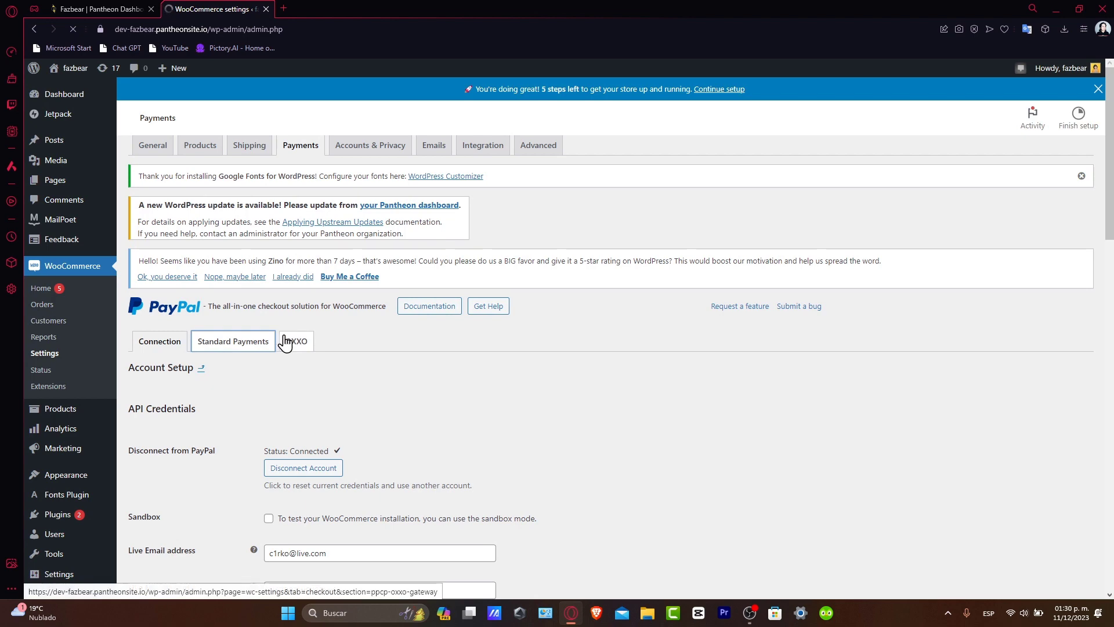
{"action": "left_click", "coordinate": [286, 342]}
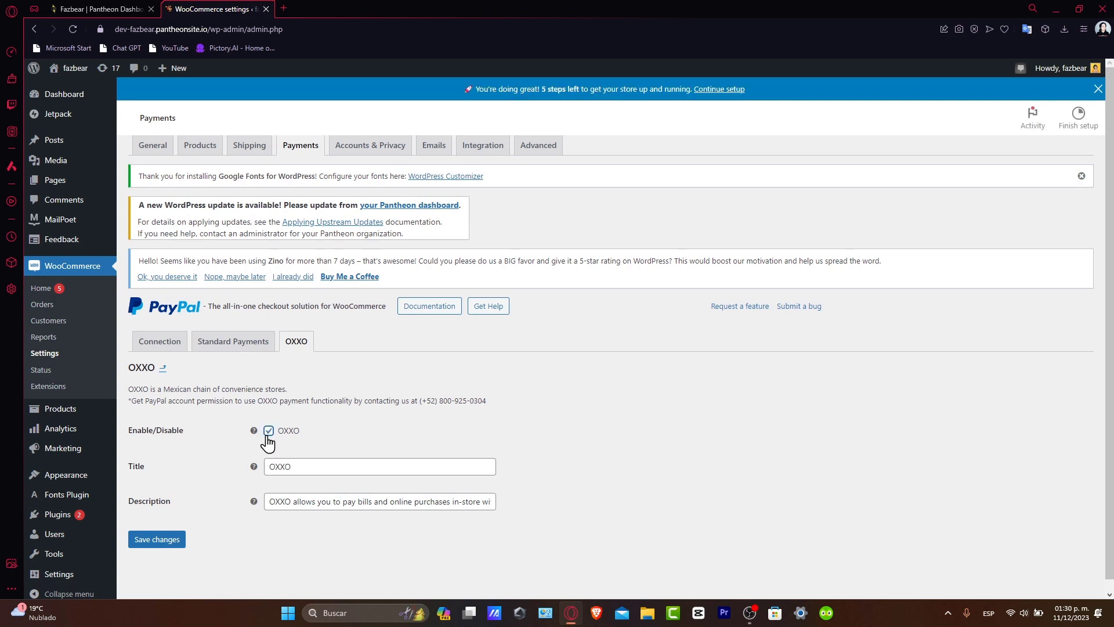
{"action": "left_click", "coordinate": [170, 544]}
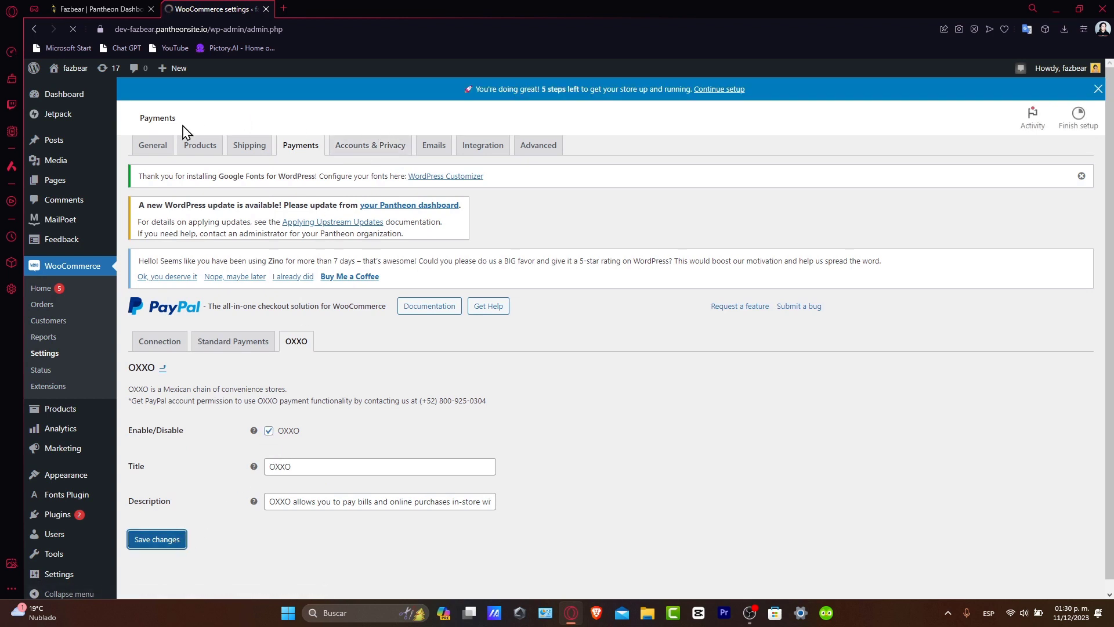